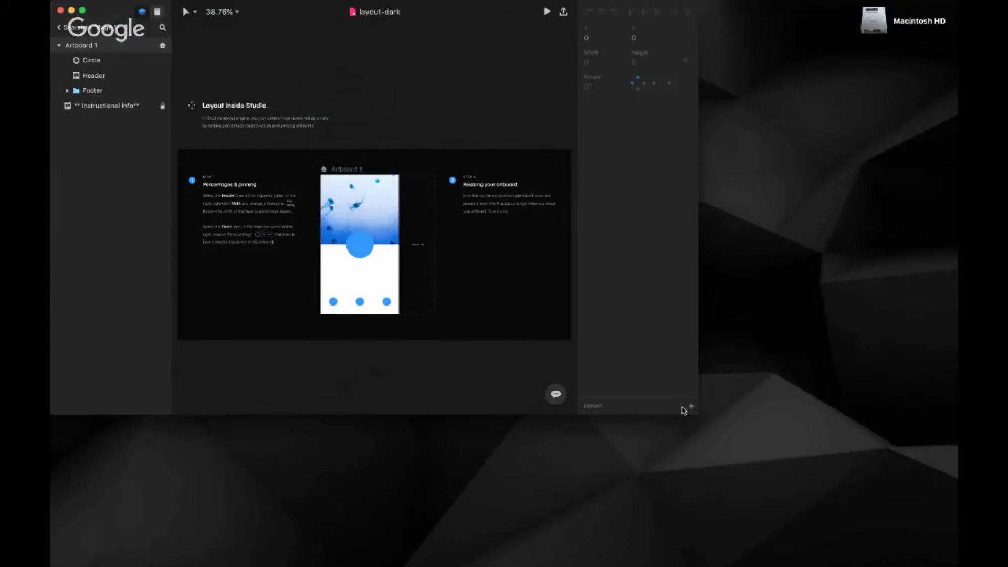
- Stretch the InVision Studio window's bottom-right corner outward so the layout-dark file shows larger
drag(698, 414, 955, 566)
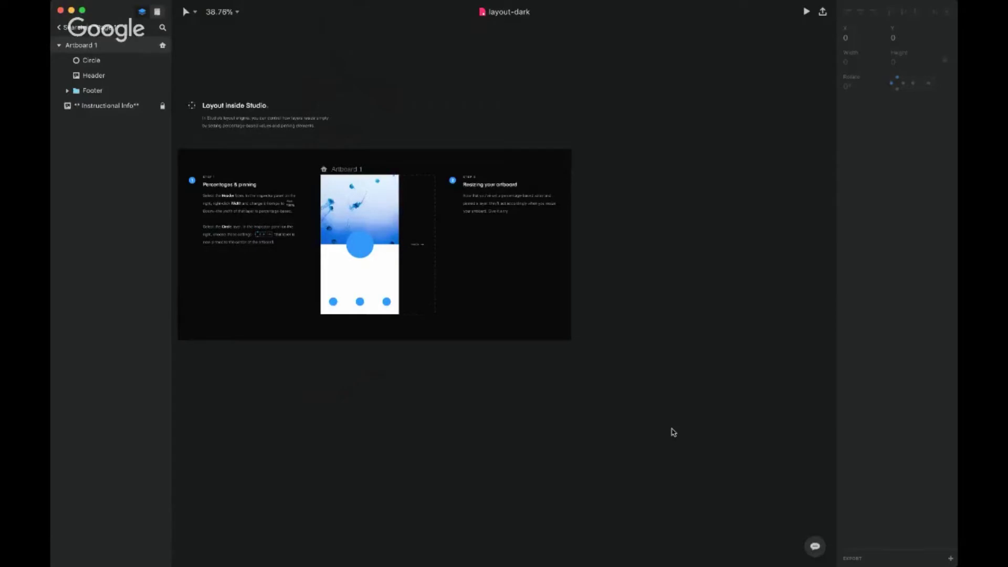
- Zoom and pan the canvas, settling at 100% on the Step 1 'Percentages & pinning' text
key(super+0)
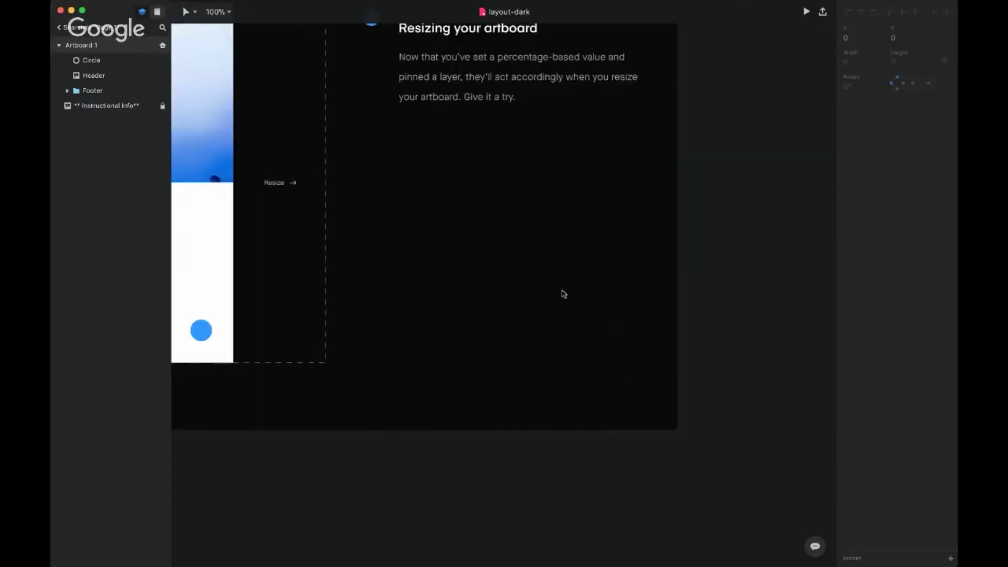
scroll(554, 360, up, 5)
scroll(554, 360, left, 5)
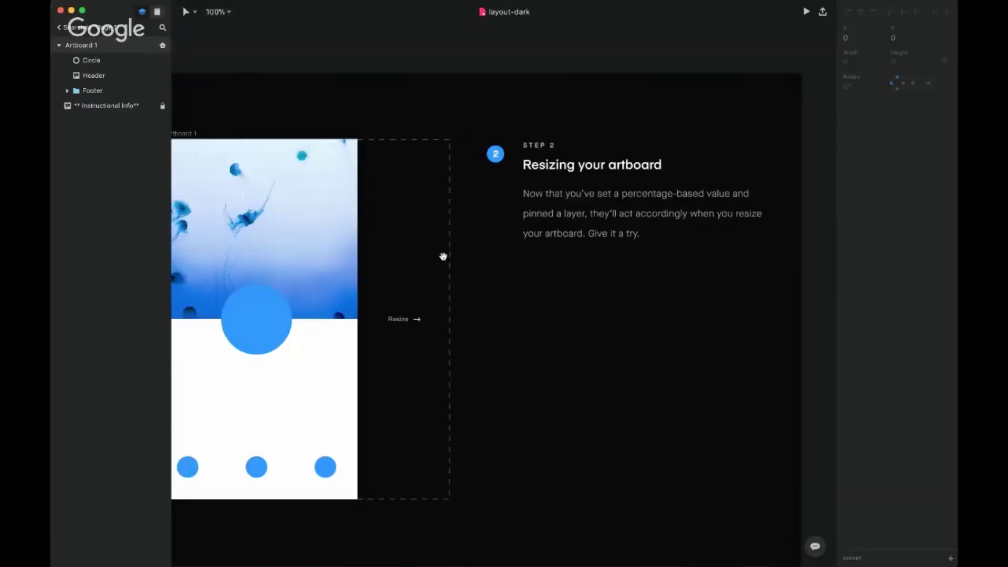
scroll(443, 257, left, 10)
scroll(443, 256, up, 3)
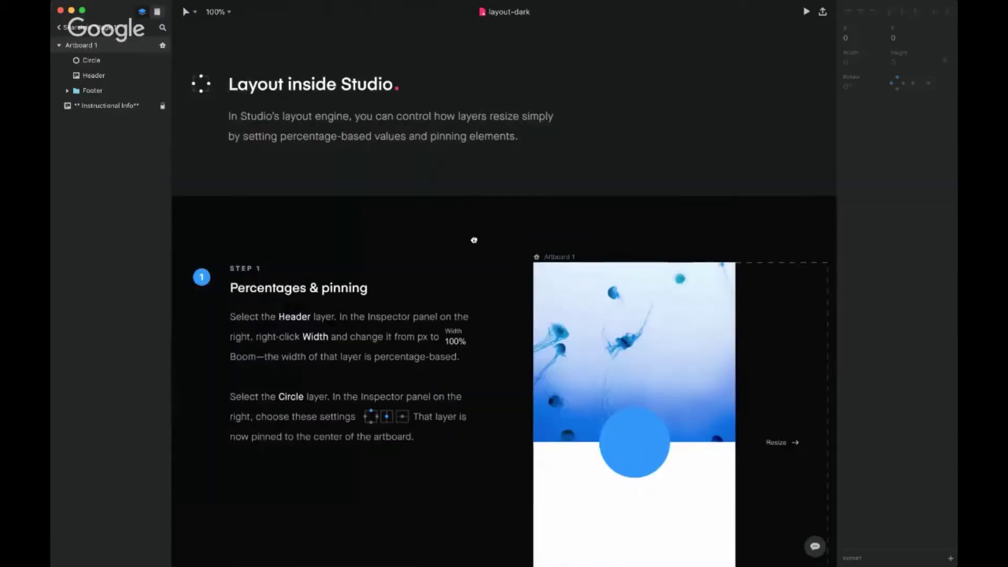
key(super+minus)
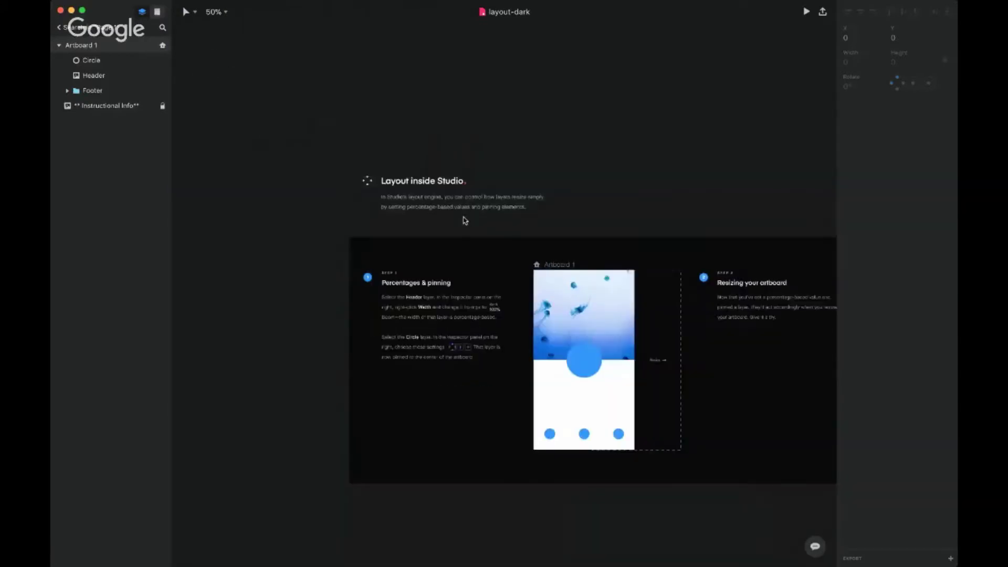
scroll(488, 242, right, 1)
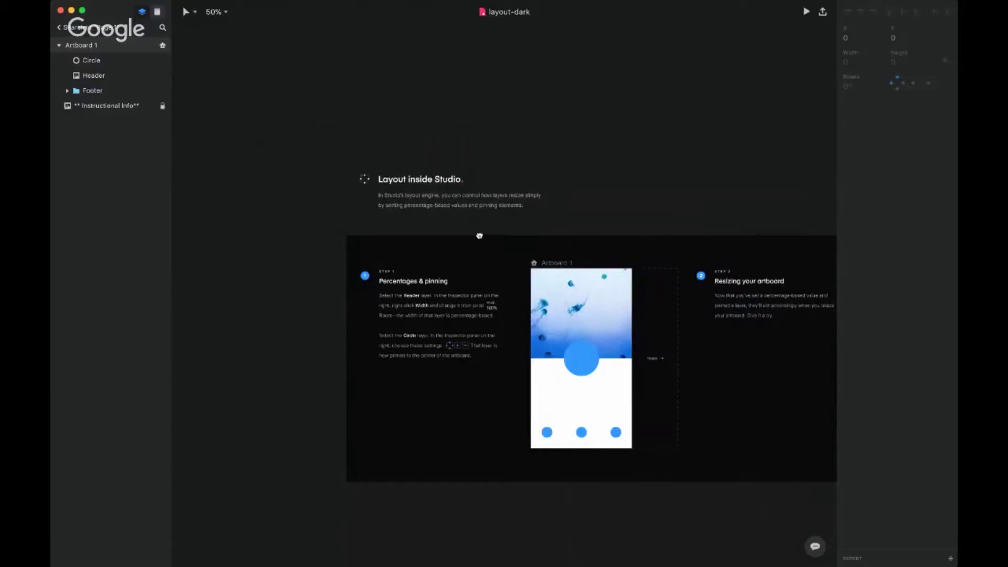
key(super+plus)
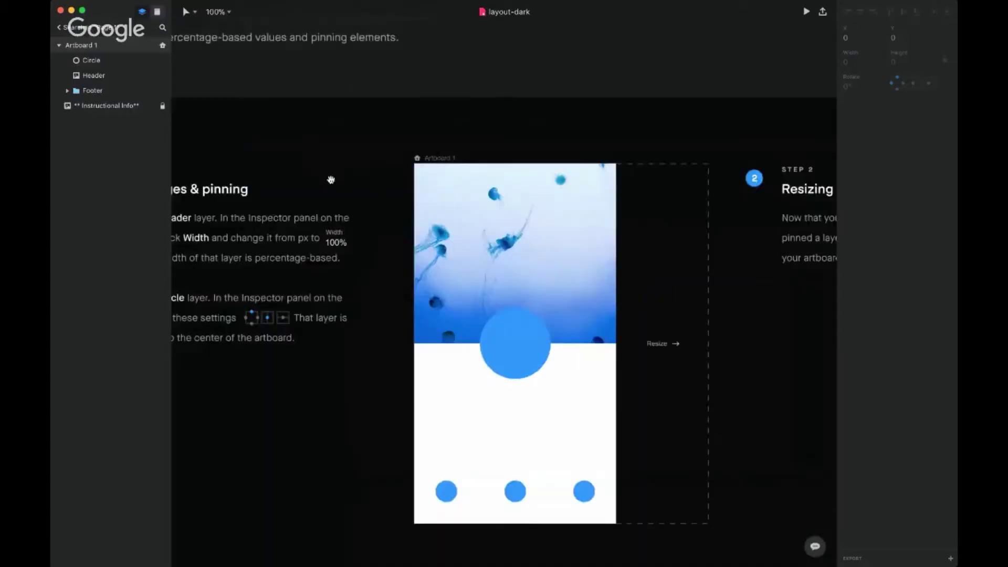
drag(361, 190, 480, 261)
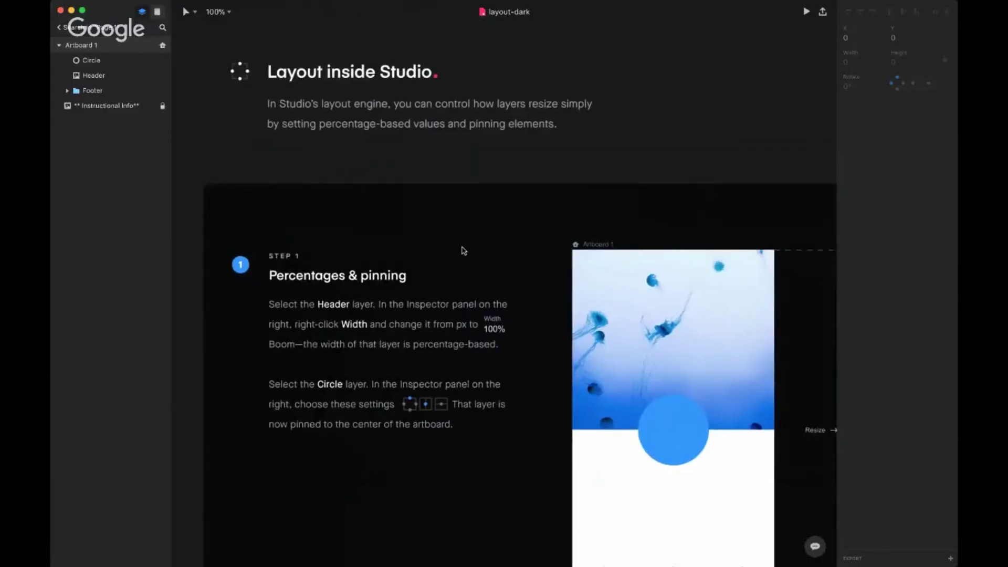
scroll(463, 251, up, 3)
scroll(463, 251, down, 3)
- Select the Header layer and put its 375px Width field into edit mode
scroll(497, 292, down, 4)
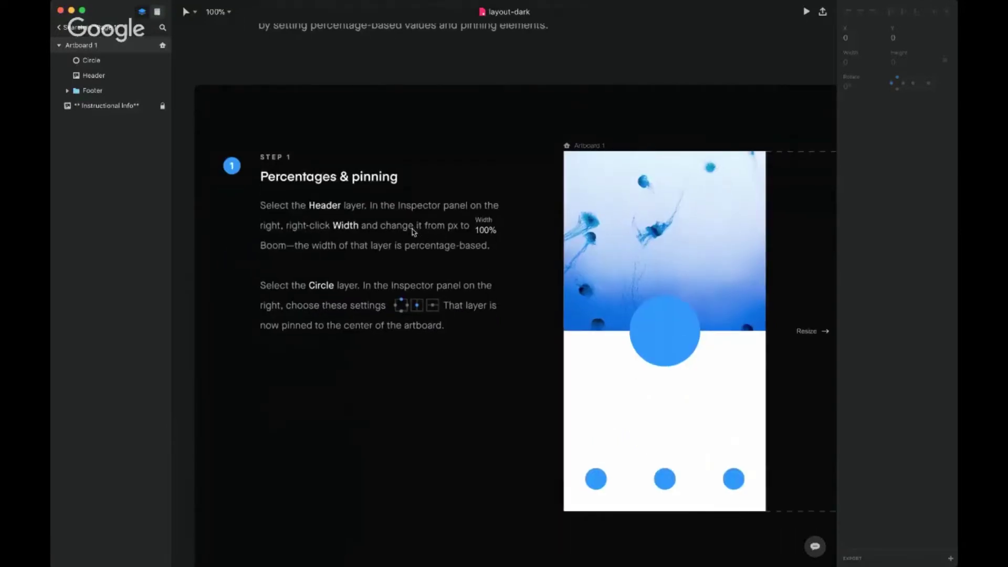
click(94, 76)
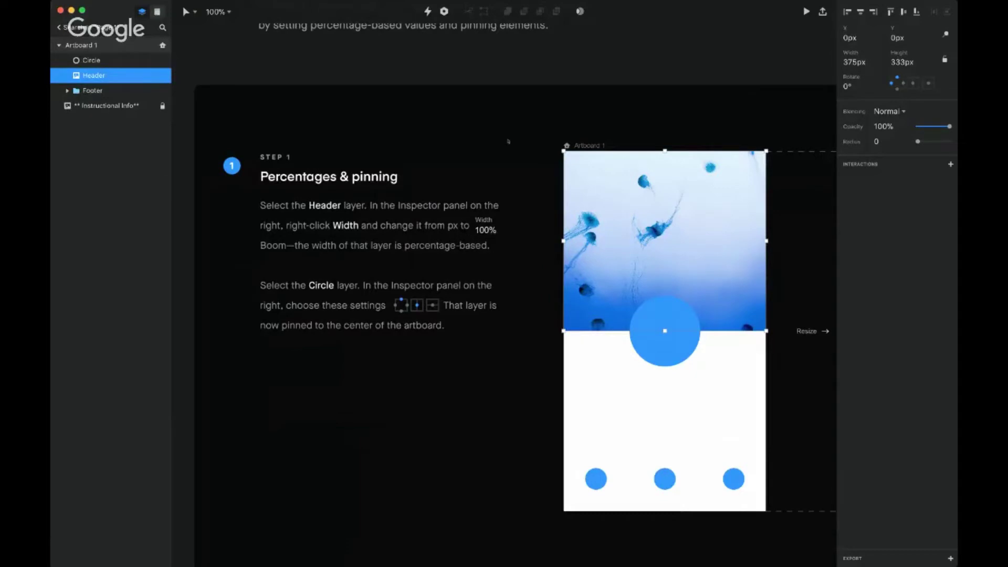
click(851, 63)
- Set the Header's width to 100%, then test a corner resize and undo it
text(100)
key(Return)
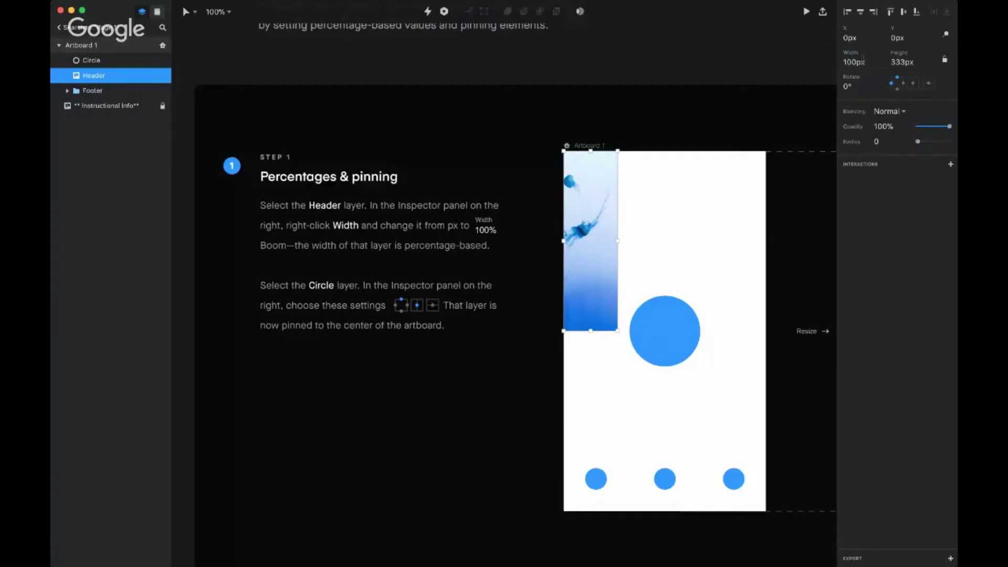
click(863, 58)
text(%)
key(Return)
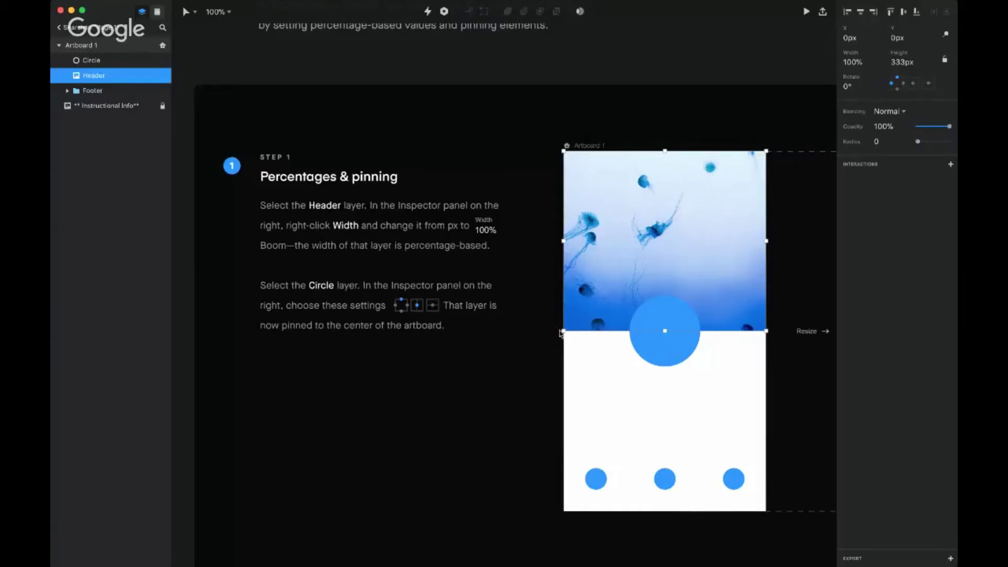
drag(561, 332, 529, 303)
key(ctrl+z)
- Pin the Circle layer to the artboard's centre, then pan over to the Step 2 instructions
click(91, 61)
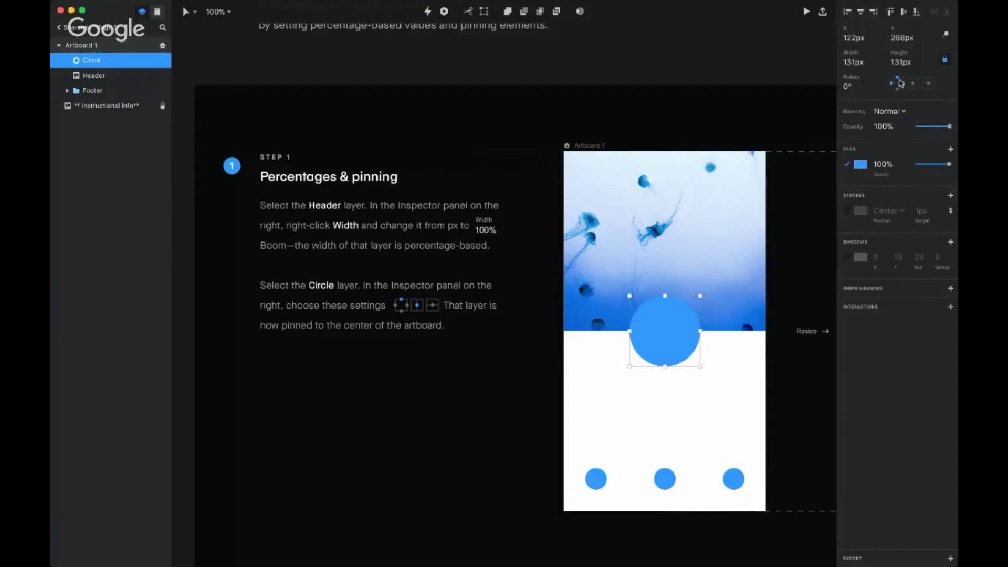
click(903, 83)
click(913, 84)
drag(796, 321, 427, 322)
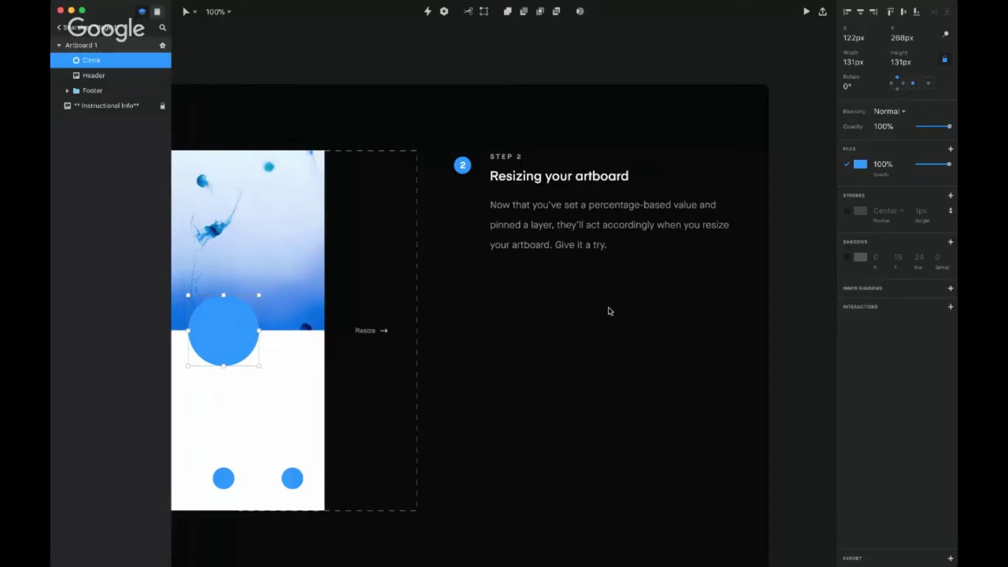
- Zoom out, drag Artboard 1 to several sizes, then undo back to 375×667 iPhone 8
key(super+minus)
click(551, 323)
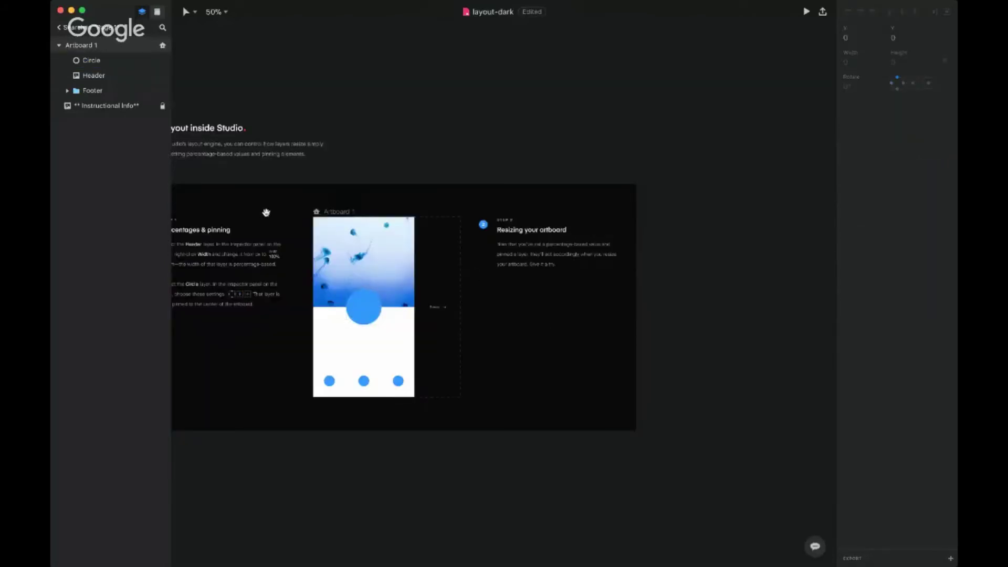
drag(266, 212, 342, 196)
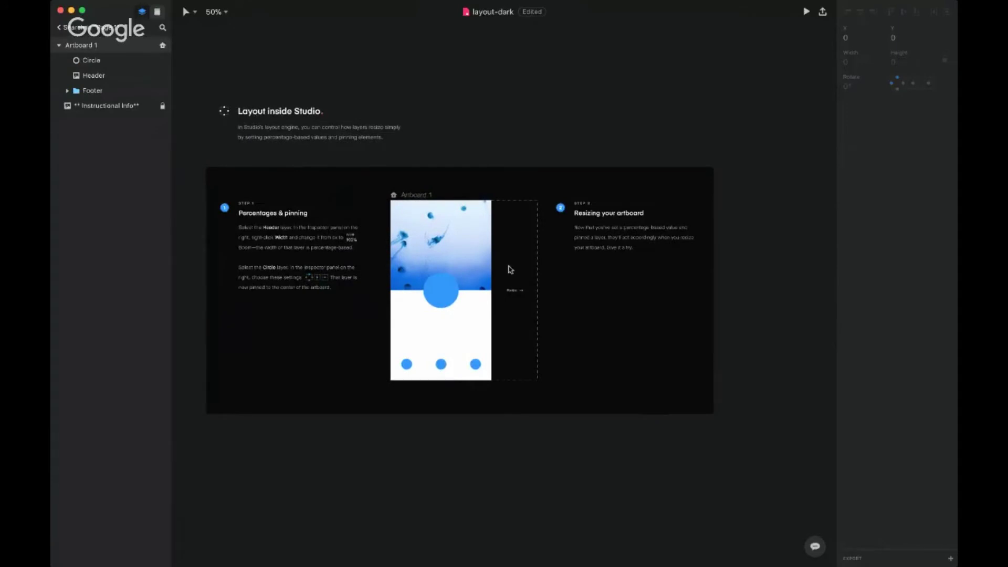
click(464, 251)
click(418, 196)
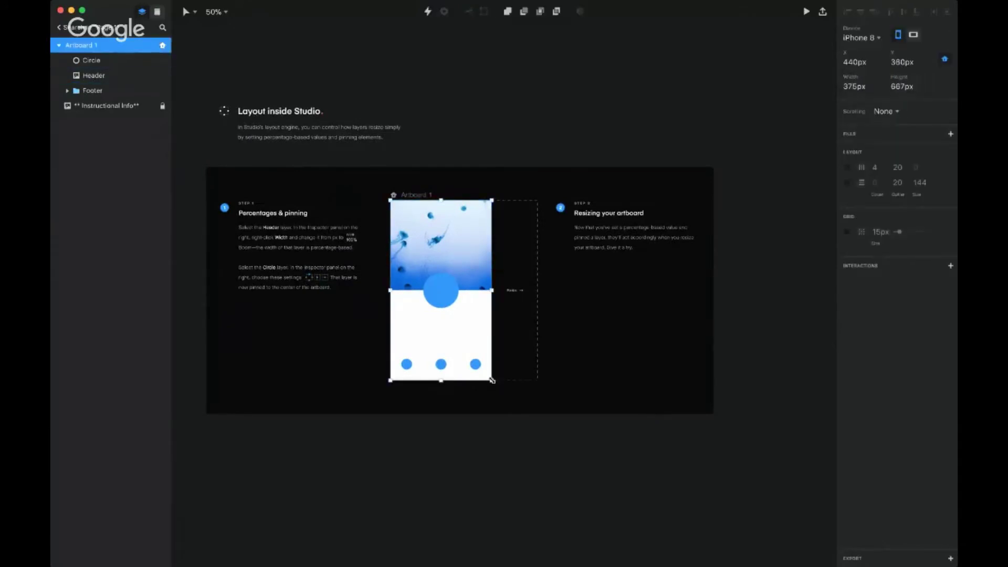
drag(492, 380, 525, 417)
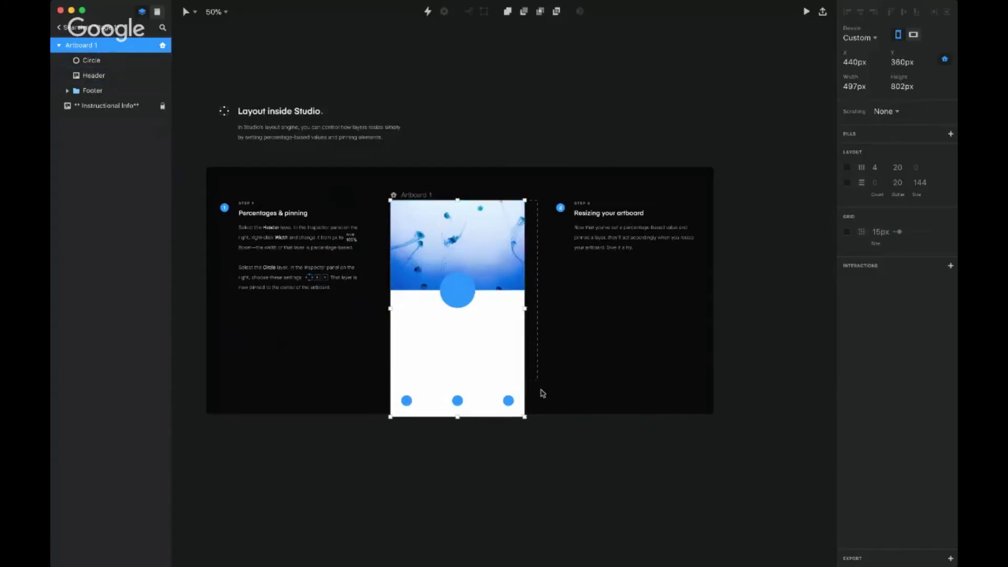
drag(527, 415, 572, 496)
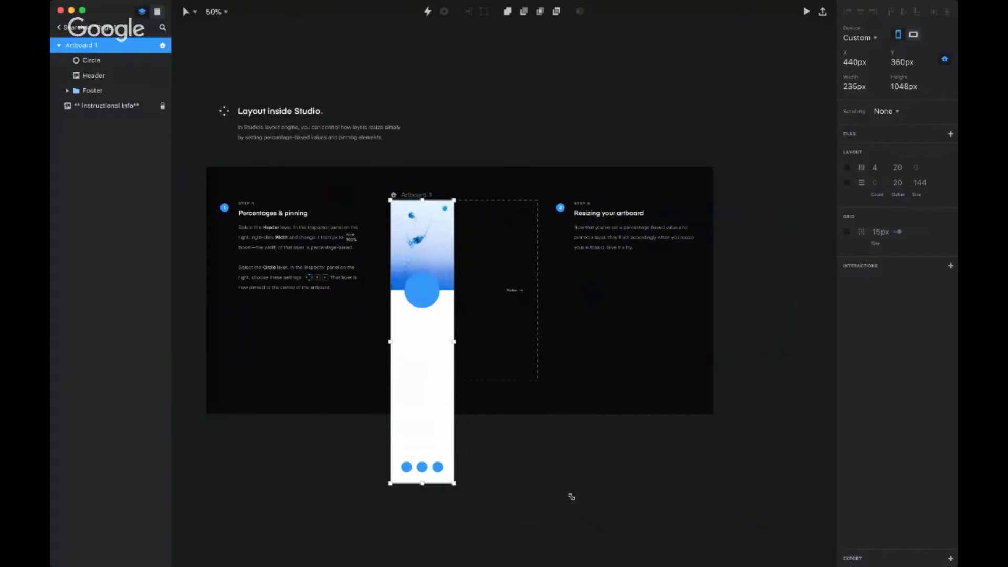
drag(571, 496, 455, 447)
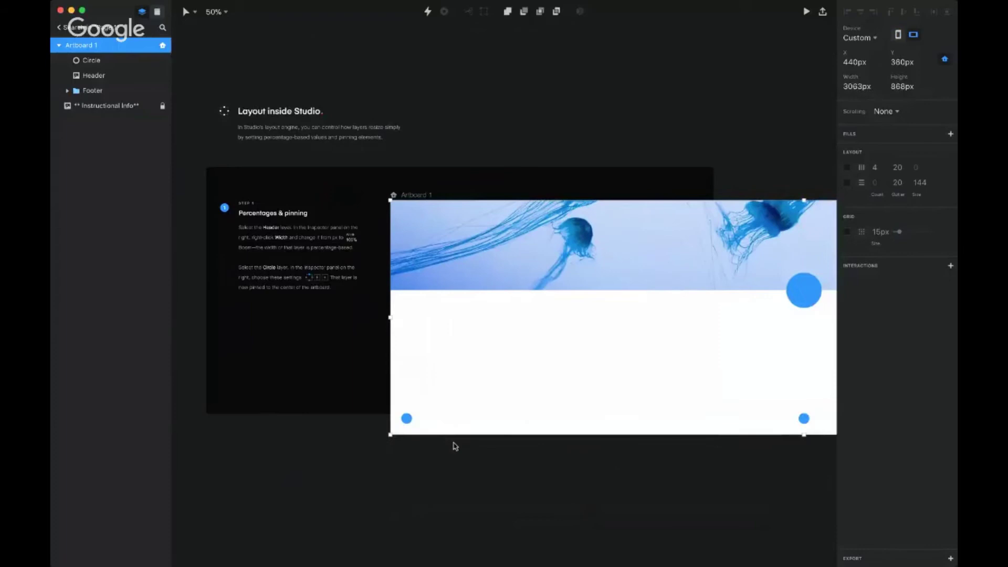
key(super+z)
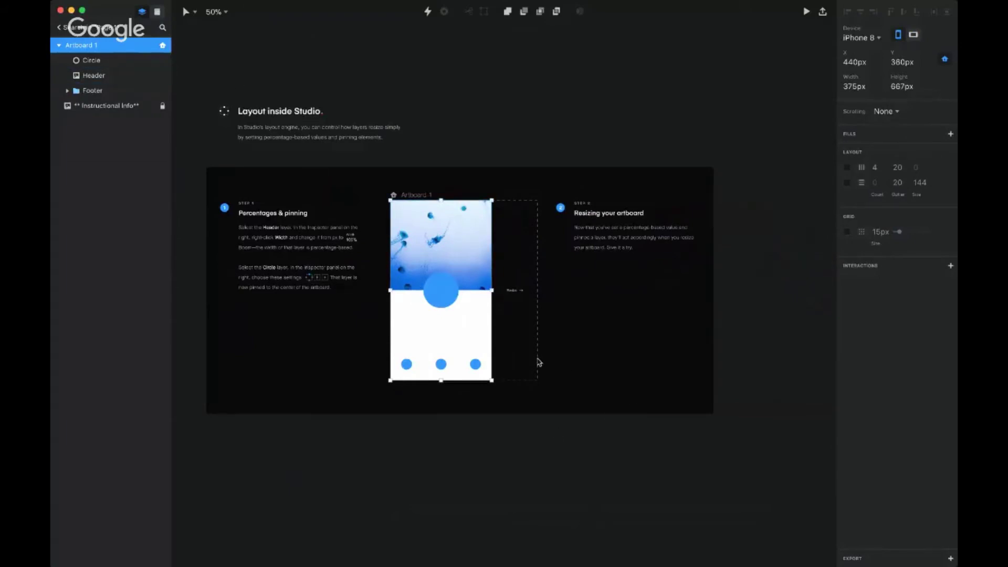
- Select the Circle and open its fill colour picker, showing hex 3399ff at 100%
click(432, 295)
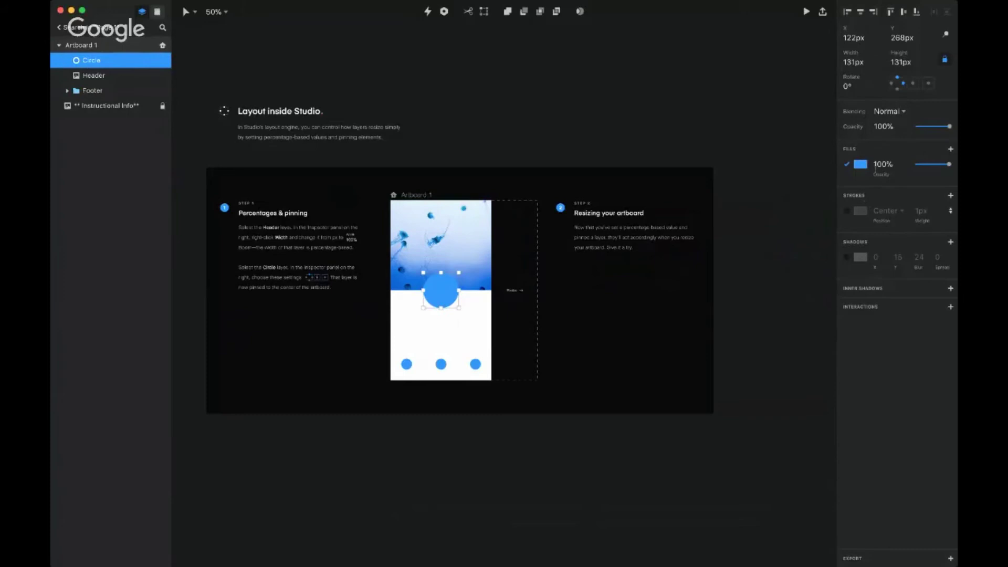
click(861, 165)
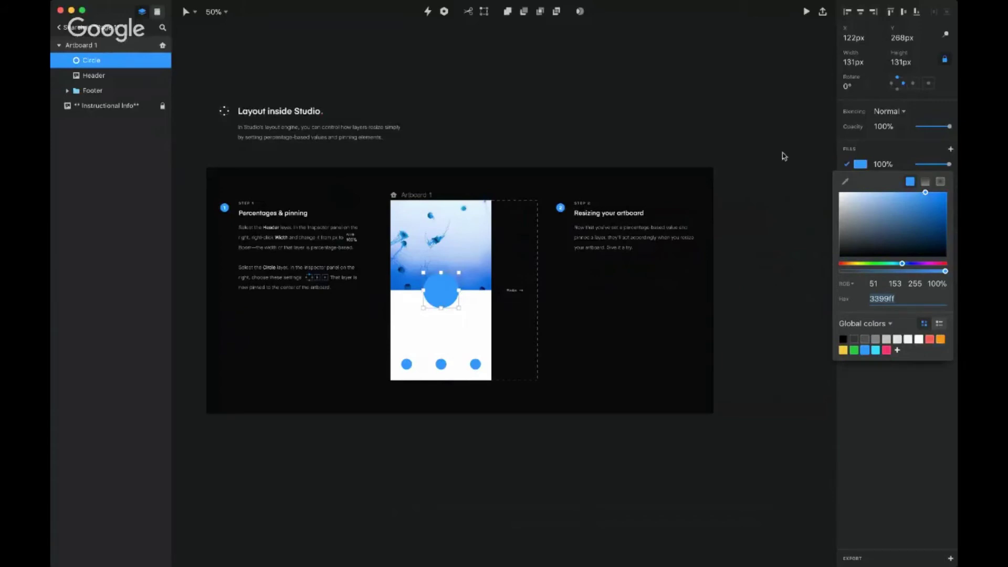
click(726, 143)
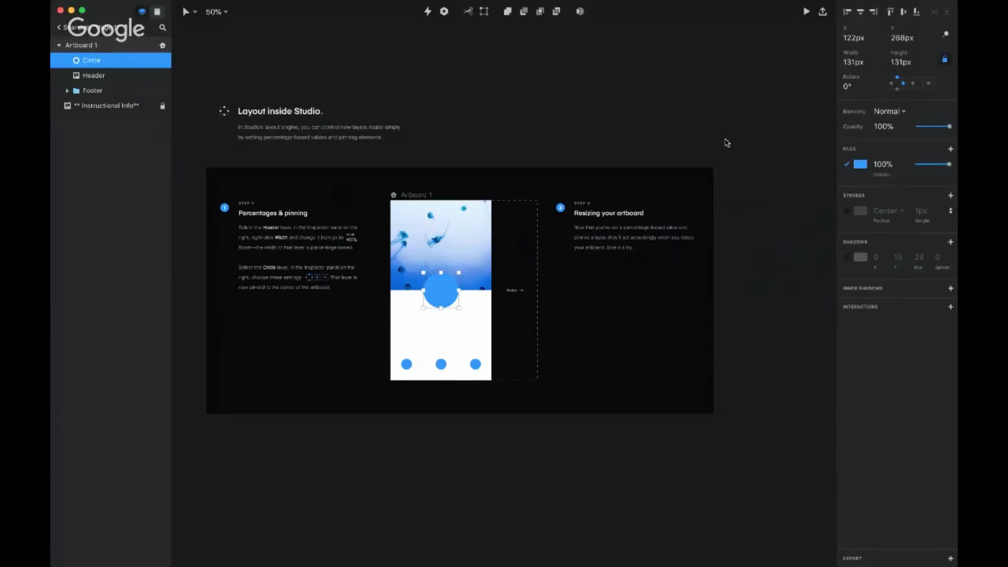
key(super+equal)
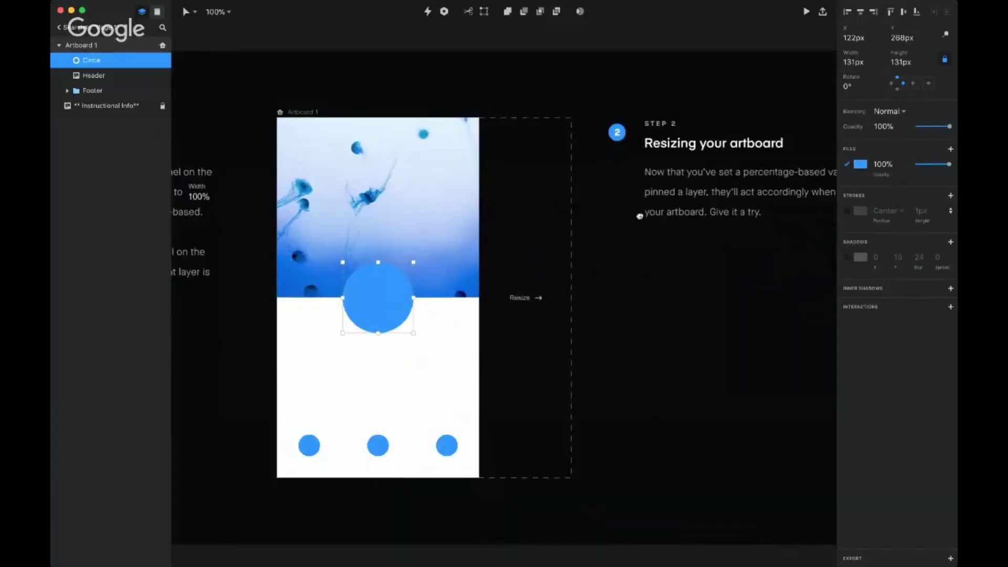
scroll(639, 215, left, 3)
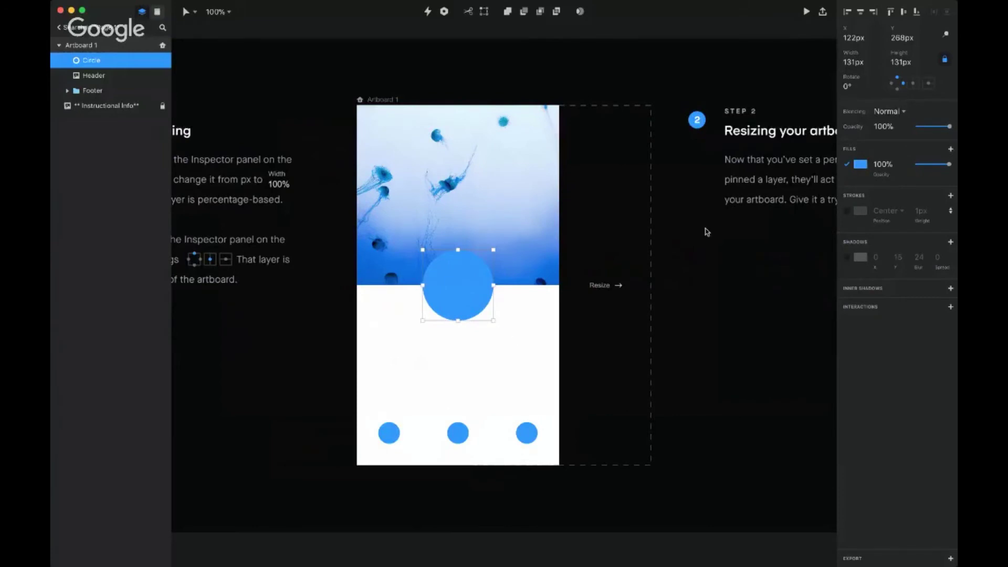
click(860, 165)
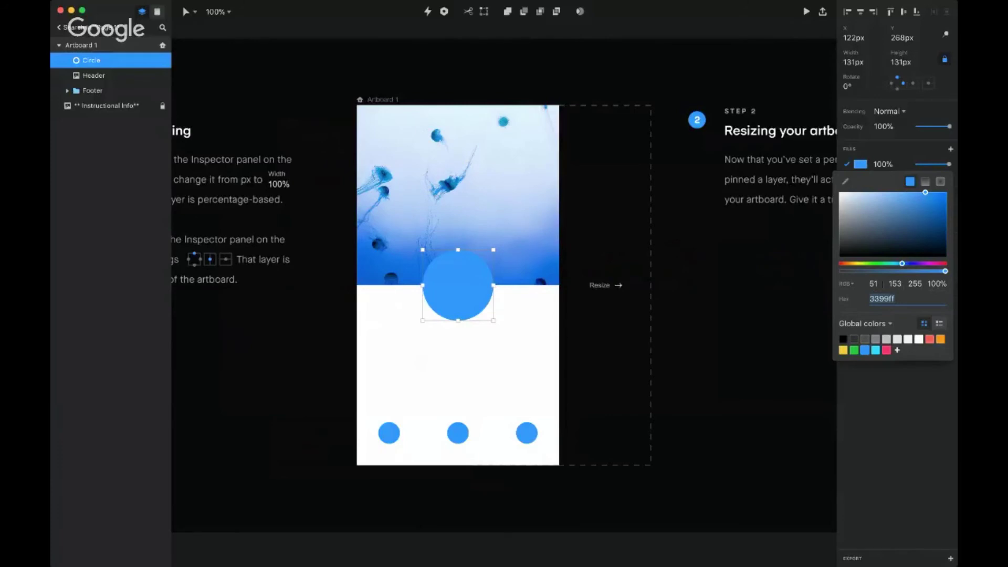
- Toggle the colour value mode to HSL and back to RGB
click(846, 284)
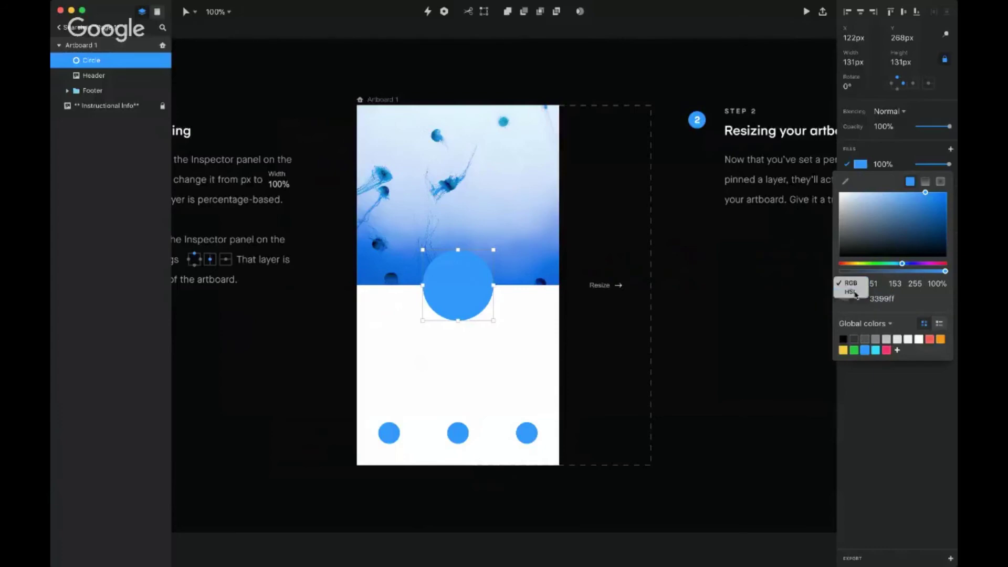
click(855, 293)
click(852, 283)
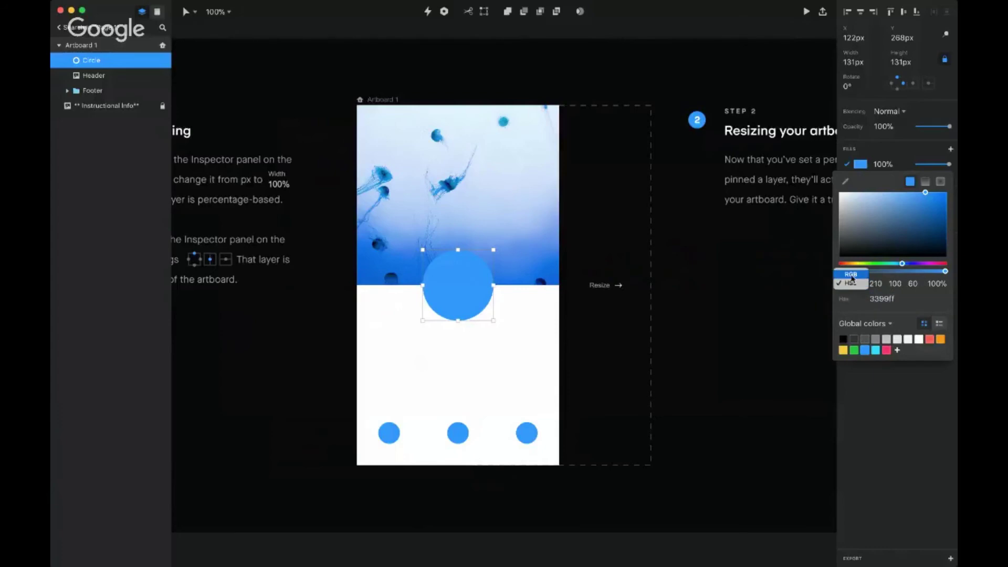
click(851, 275)
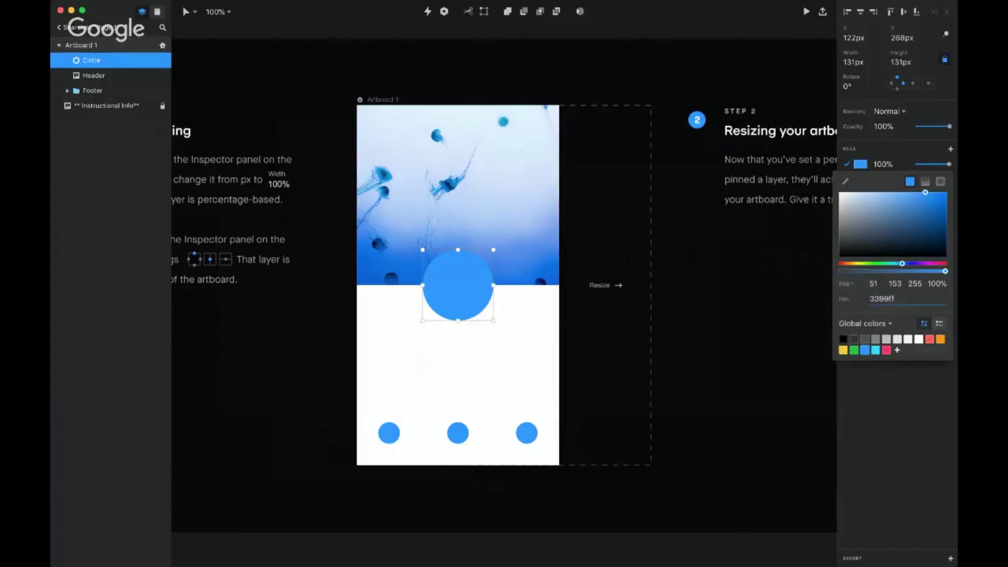
- Keep the Global colors library and show it as a named hex list (#000000, #333333…)
click(890, 323)
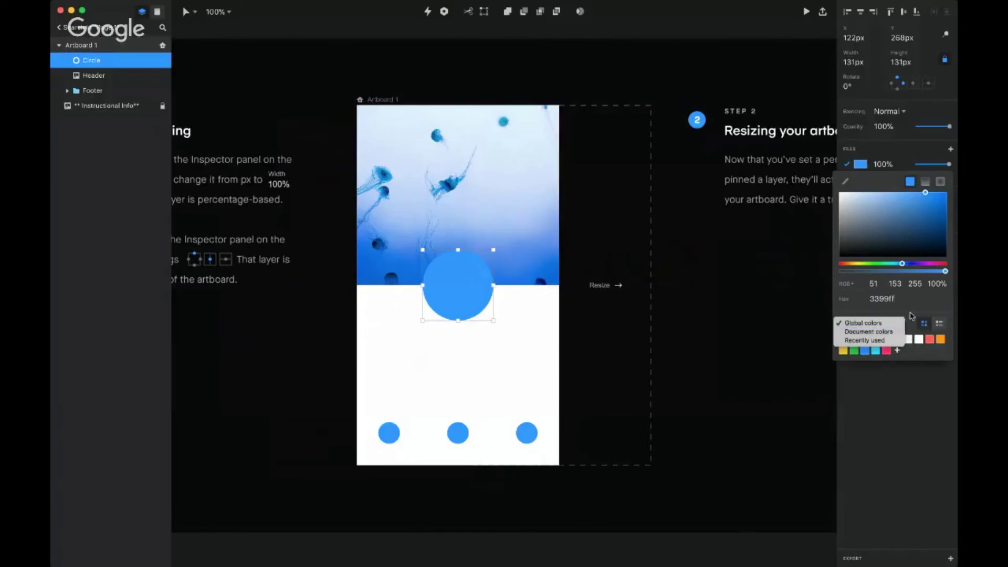
click(912, 316)
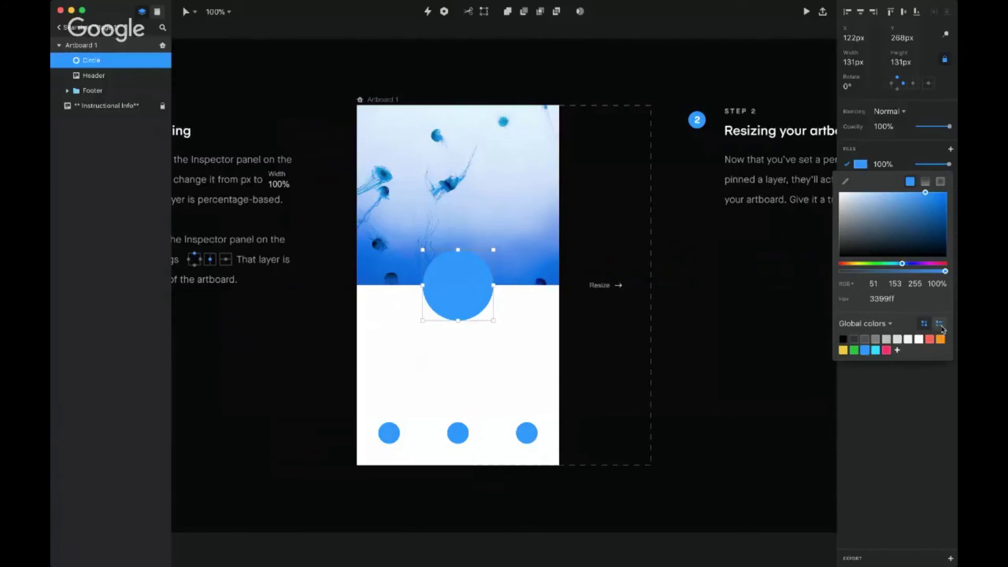
click(941, 325)
click(927, 325)
click(939, 324)
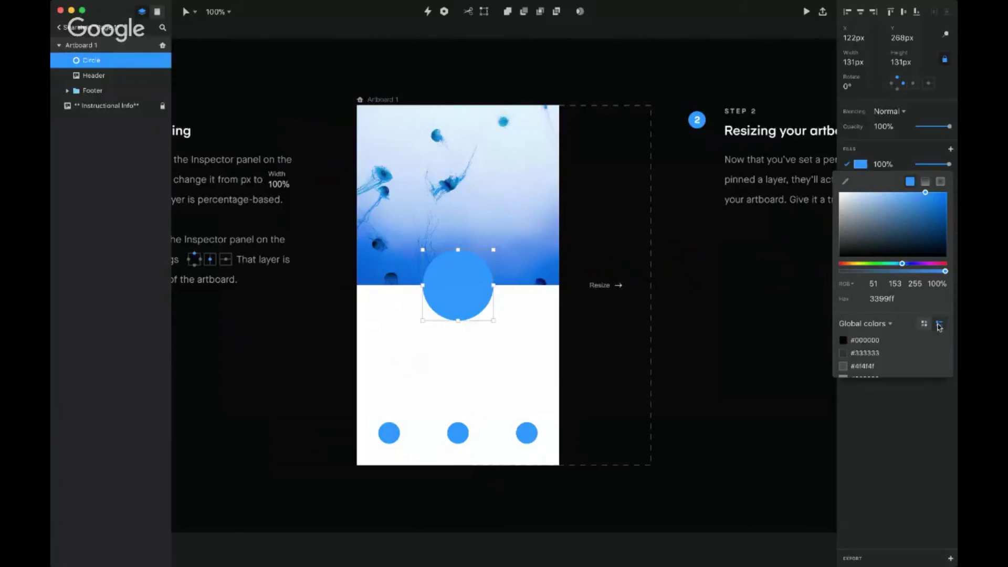
scroll(886, 349, down, 5)
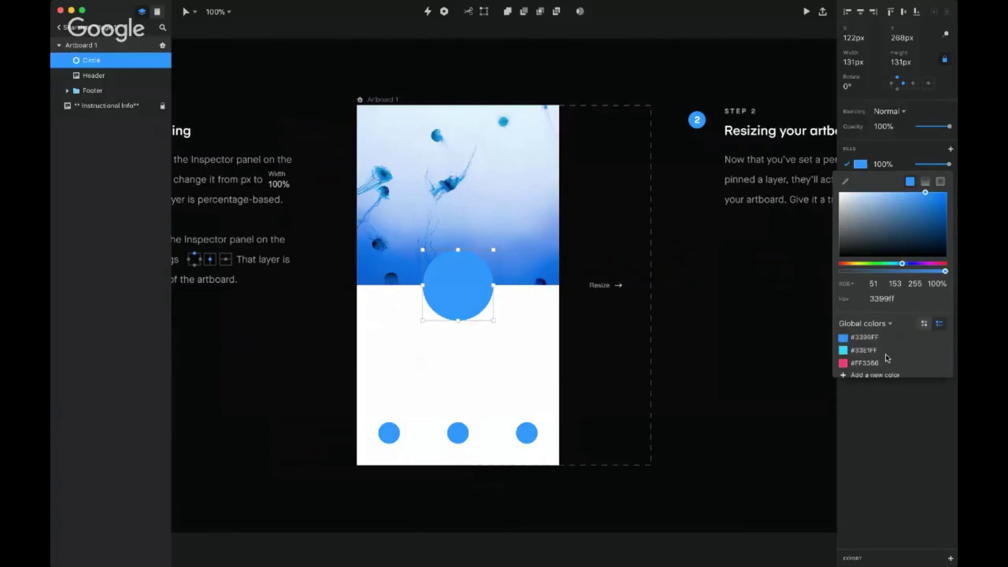
scroll(886, 358, up, 5)
scroll(886, 358, down, 5)
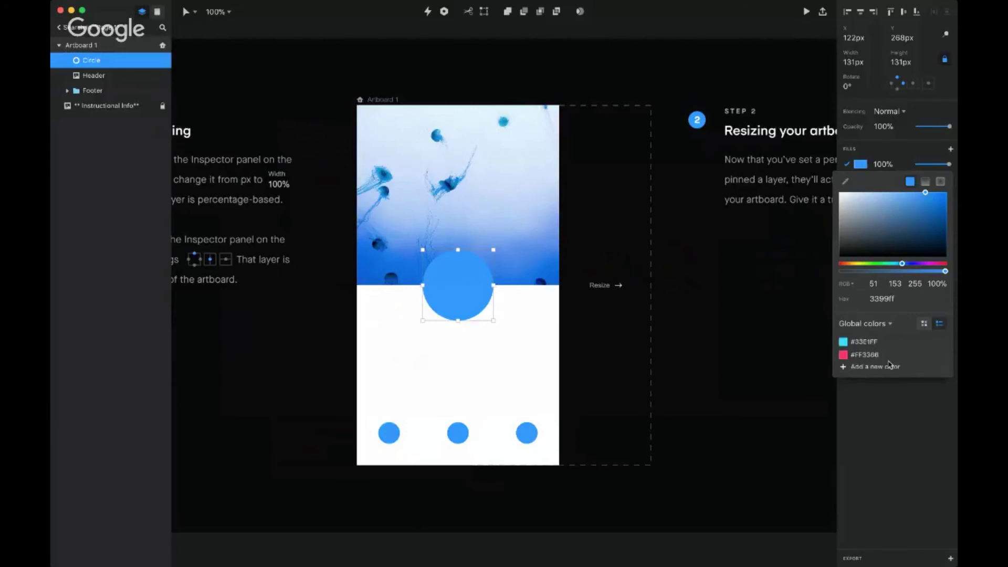
scroll(889, 363, up, 5)
scroll(890, 365, down, 5)
scroll(890, 365, up, 5)
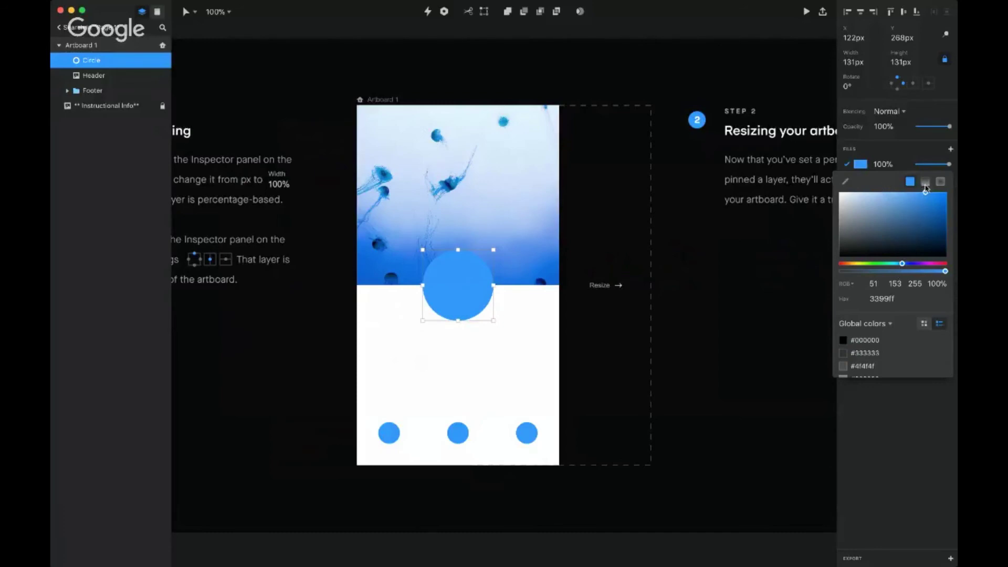
- Change the Circle's fill to a linear gradient and show Global colors as swatches again
click(925, 182)
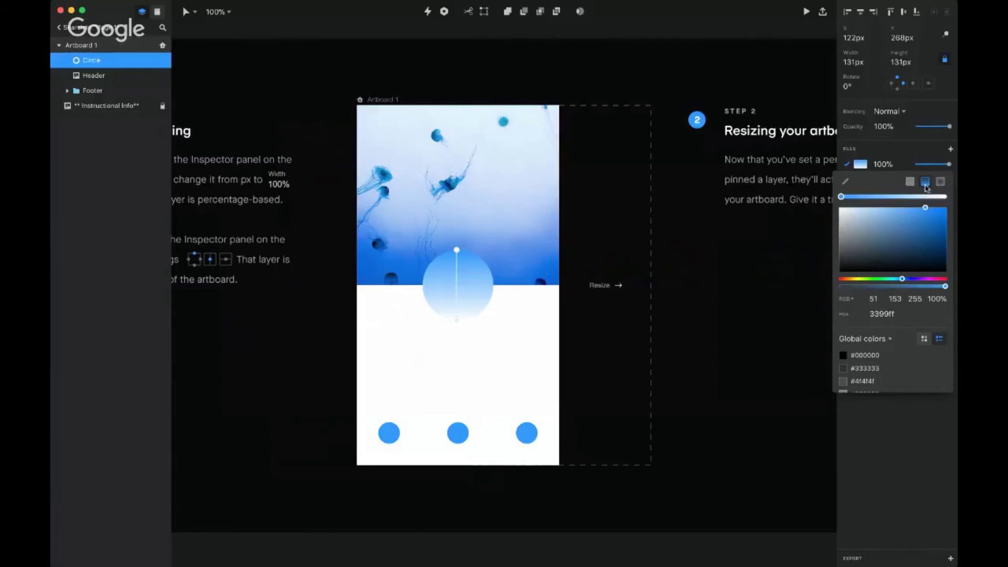
click(911, 182)
click(925, 182)
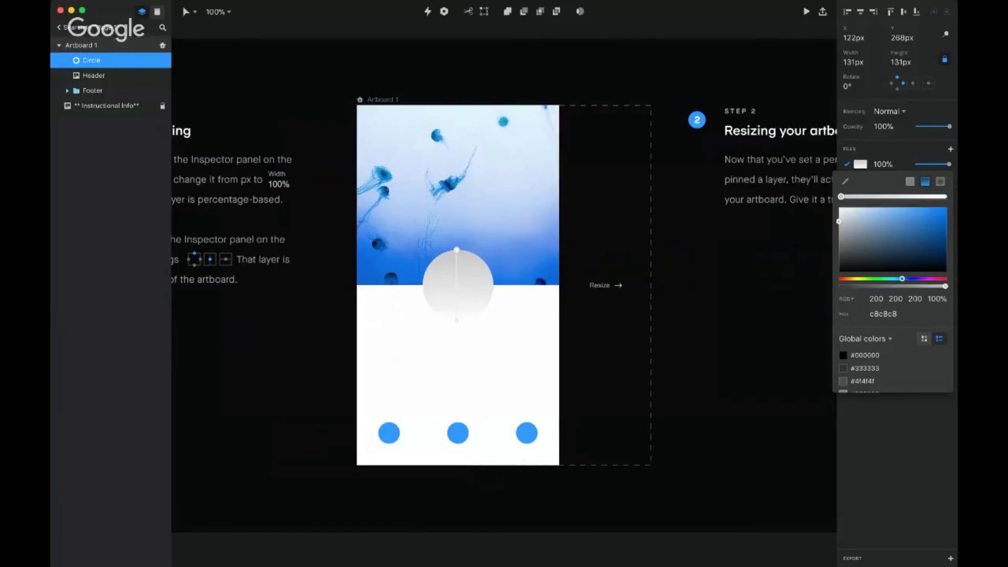
click(924, 338)
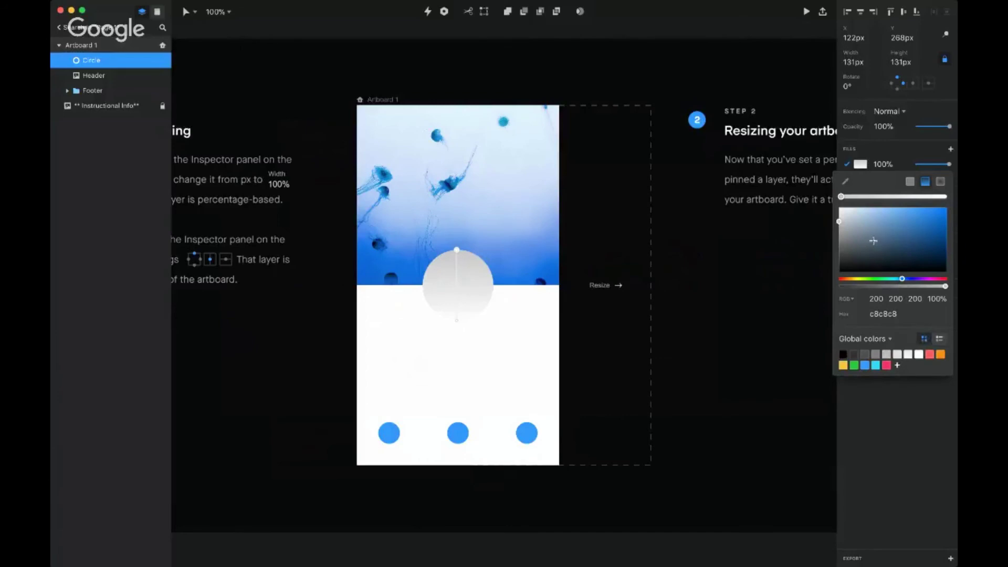
- Make the Circle's gradient radial and pull its outer edge inward
click(940, 182)
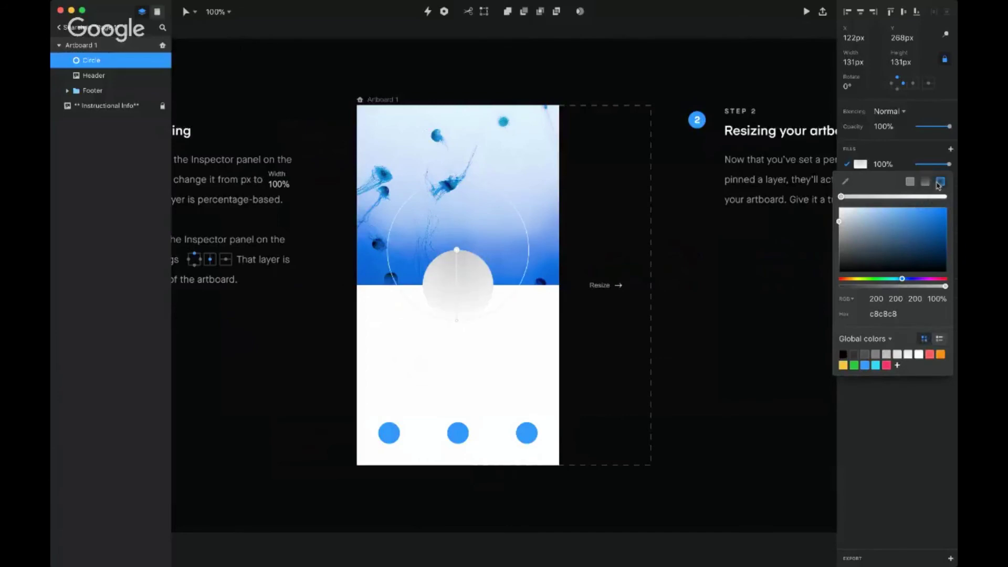
click(925, 182)
click(938, 183)
mouse_move(460, 323)
mouse_down()
mouse_move(482, 302)
mouse_move(486, 223)
mouse_move(459, 282)
mouse_move(459, 201)
mouse_move(478, 342)
mouse_move(491, 322)
mouse_move(475, 293)
mouse_move(479, 299)
mouse_move(447, 302)
mouse_move(483, 306)
mouse_up()
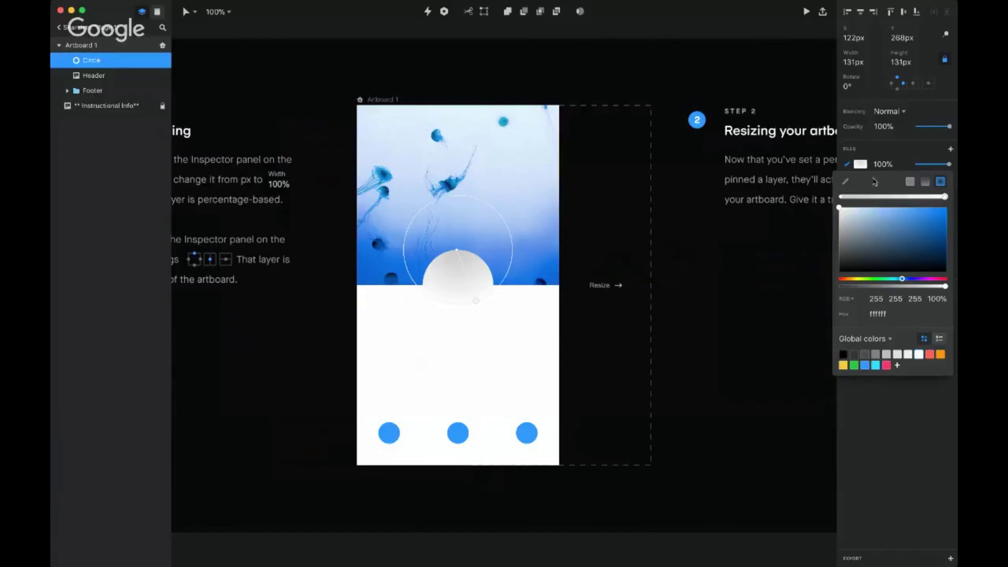
- Switch the Circle to a solid fill with the blue 3399ff Global swatch and close the picker
click(910, 182)
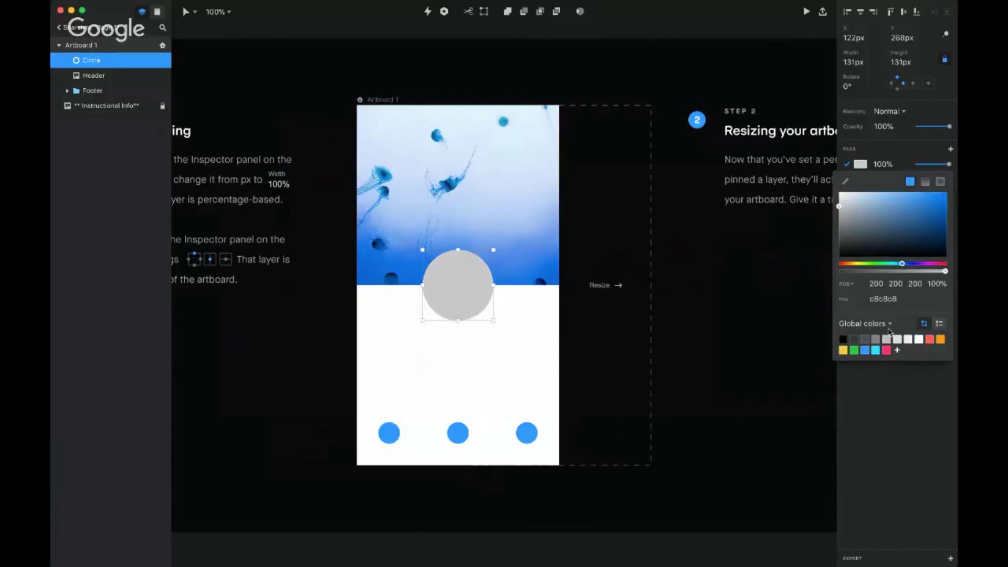
click(865, 350)
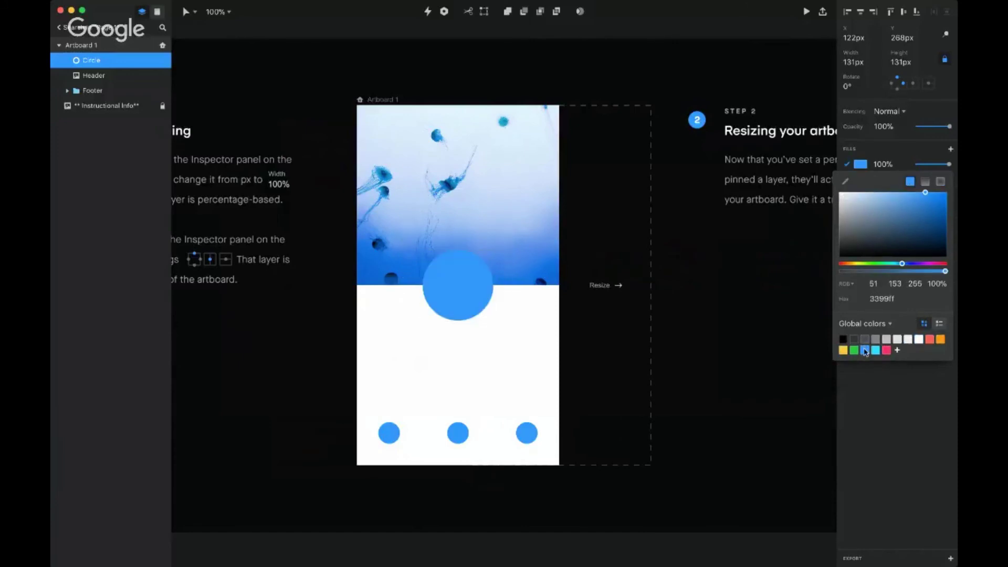
click(463, 283)
click(858, 167)
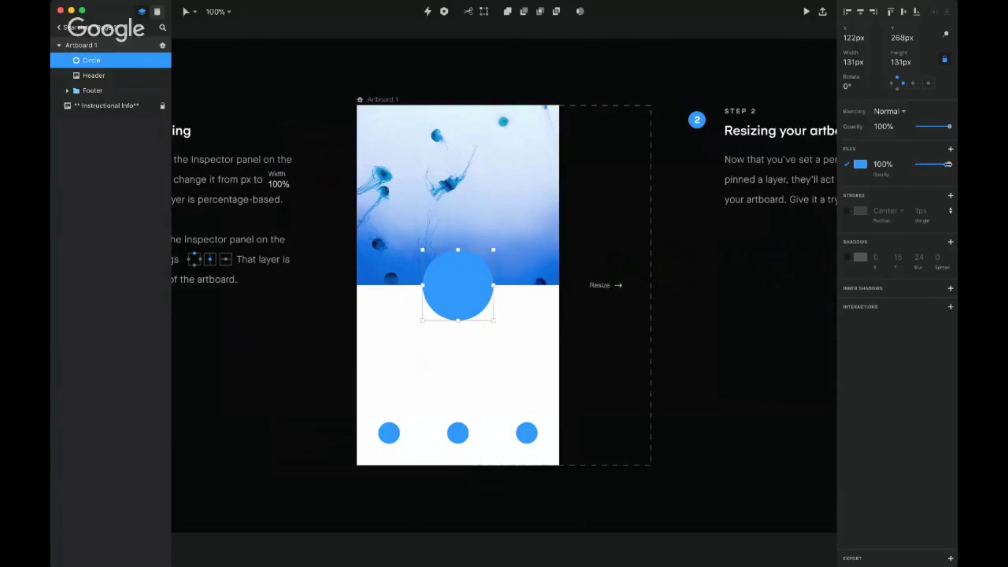
mouse_move(947, 164)
mouse_down()
mouse_move(923, 165)
mouse_move(957, 163)
mouse_up()
click(697, 306)
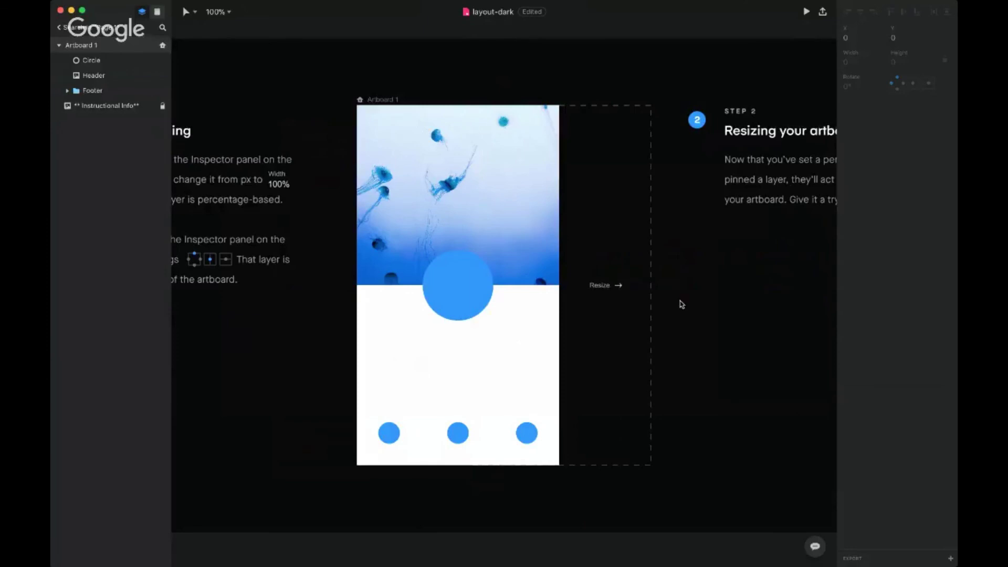
click(461, 294)
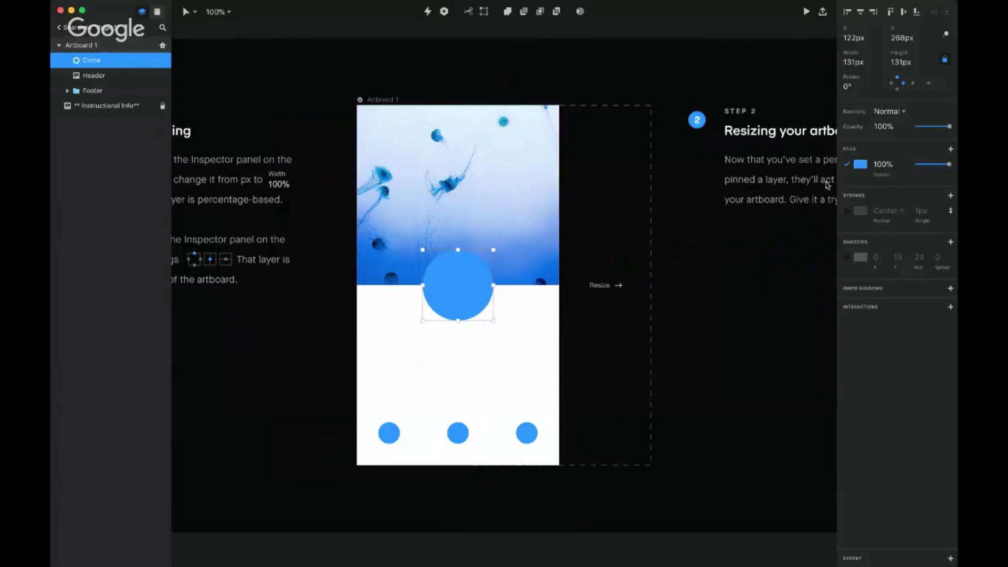
click(849, 86)
- Check the Circle and Footer layers, clear the selection, and close layout-dark with Cmd+W
click(723, 305)
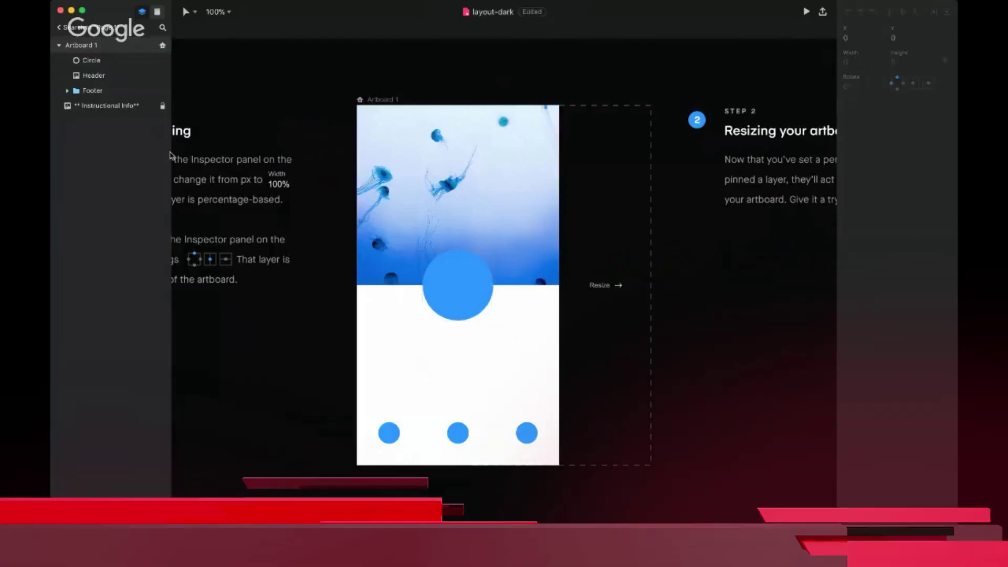
click(95, 63)
click(92, 90)
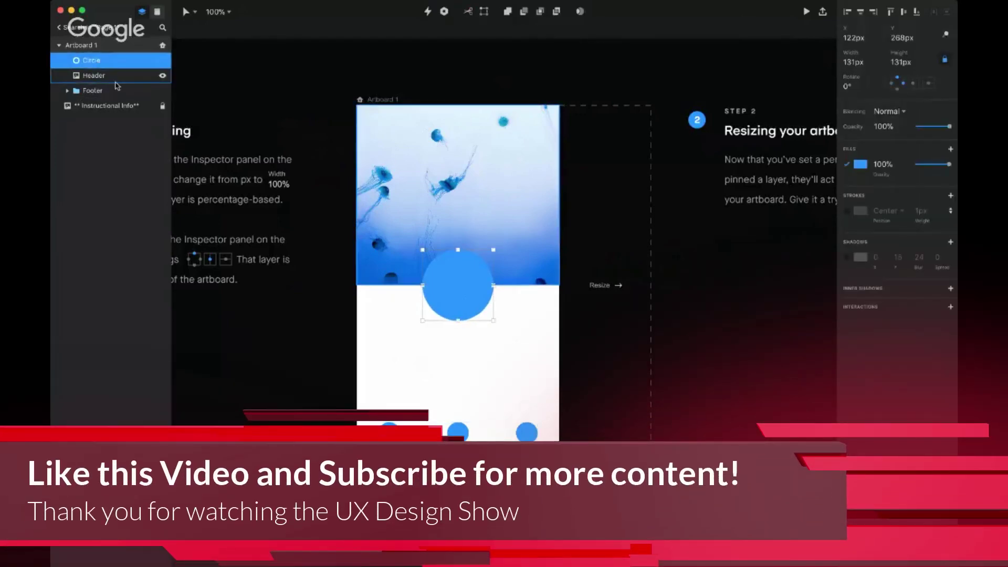
click(204, 266)
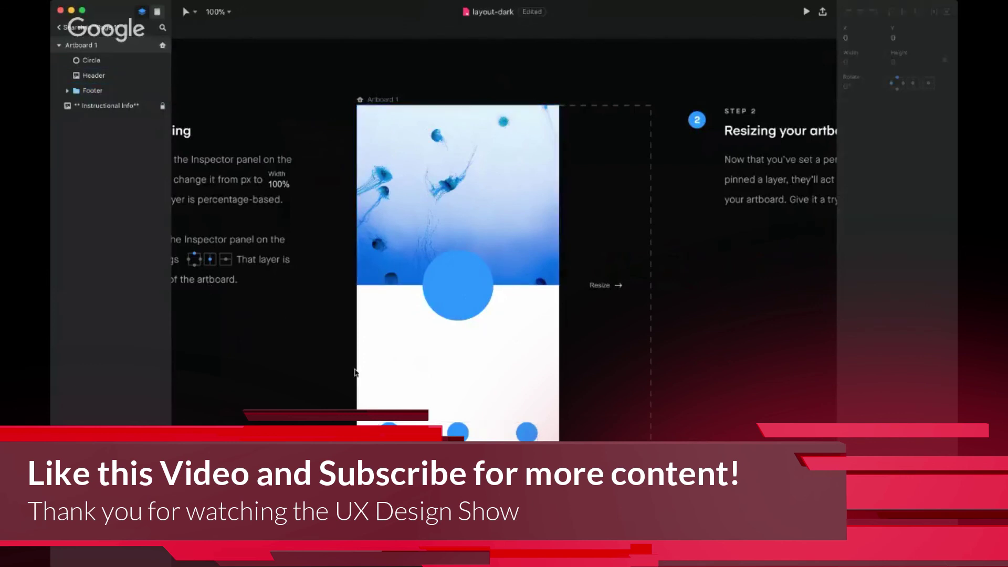
key(super+w)
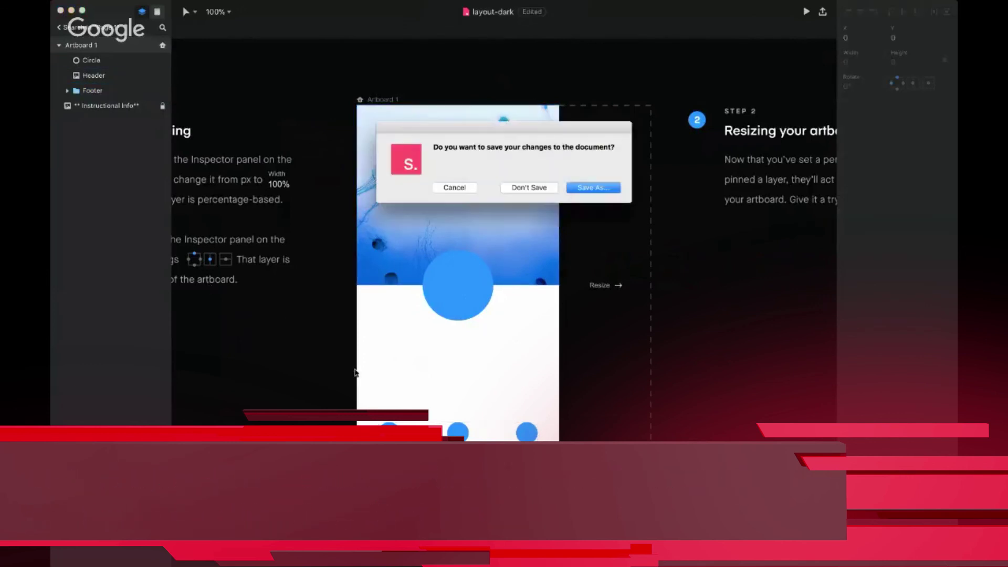